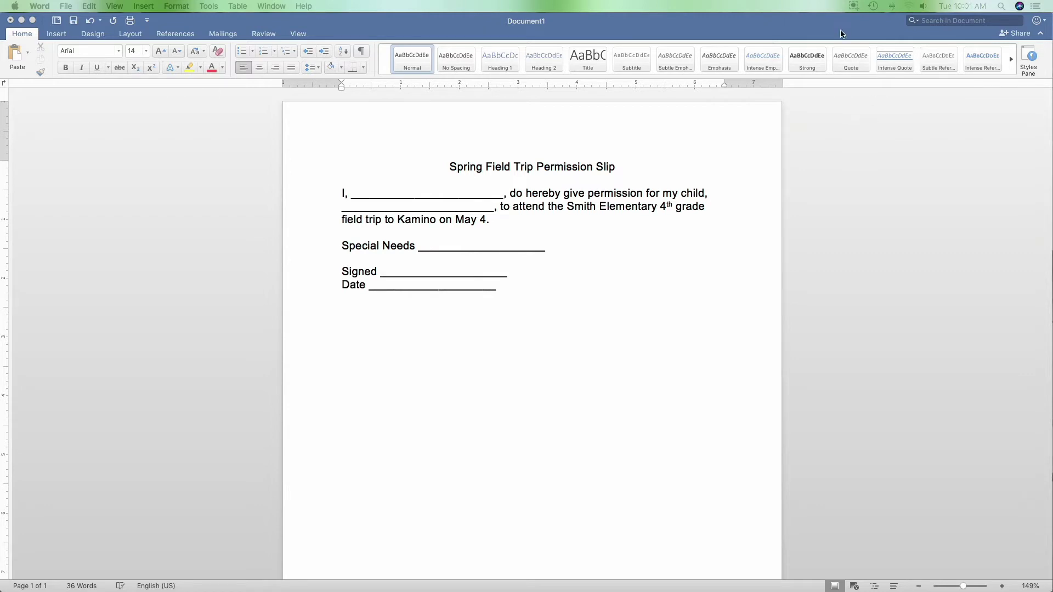
Step: Type a sample name into the first blank, then undo it
left_click(803, 34)
scroll(349, 316, "down", 1)
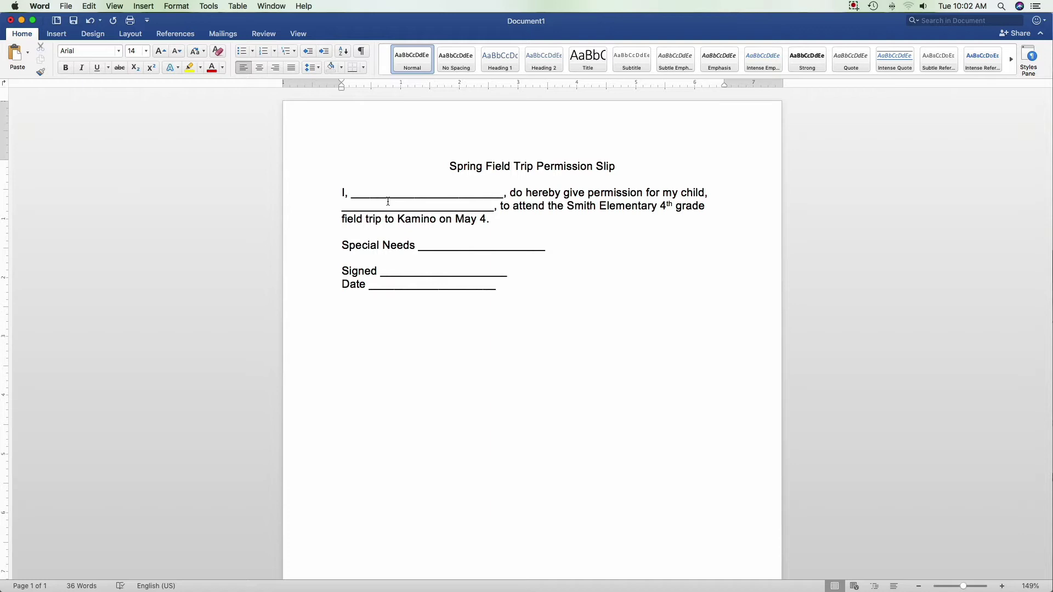
left_click(417, 196)
type("<")
key("BackSpace")
type("Luke ")
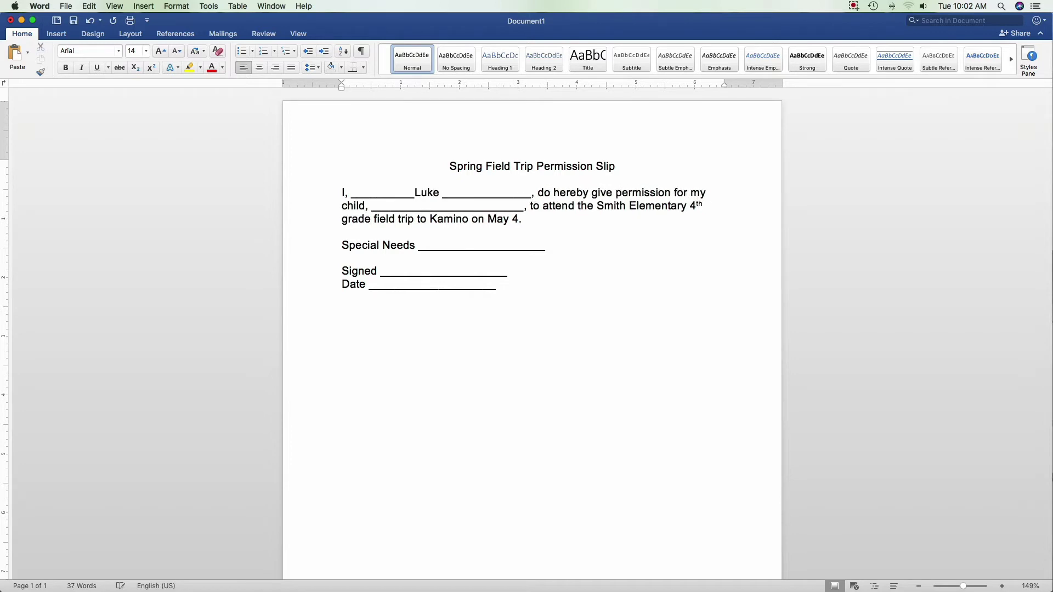
type("Sky")
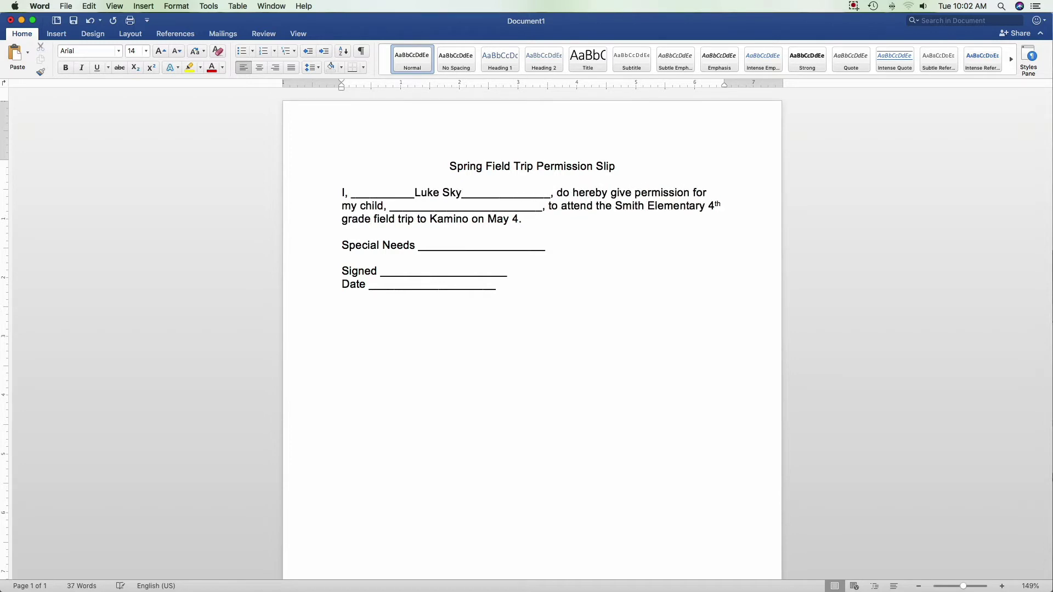
type("walker")
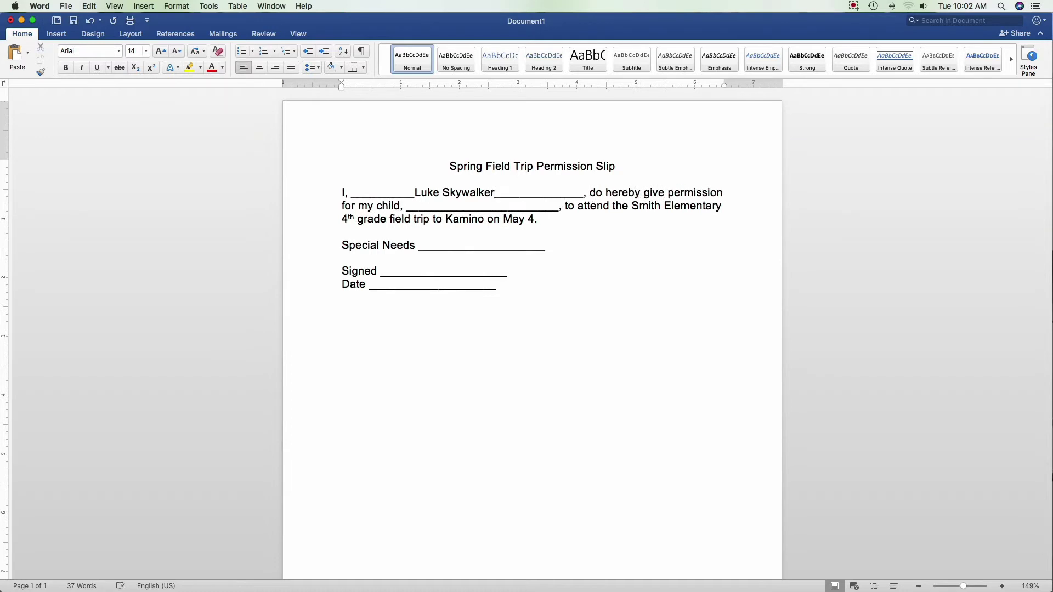
key("super+z")
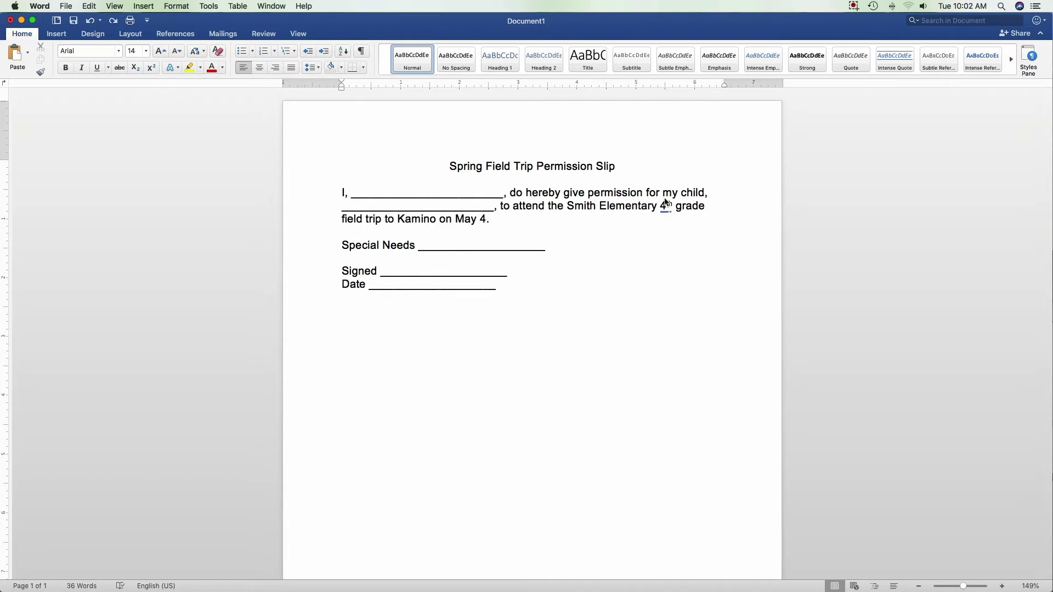
Step: Select the paragraph's second line and check Word's version information
mouse_move(663, 206)
left_click(96, 205)
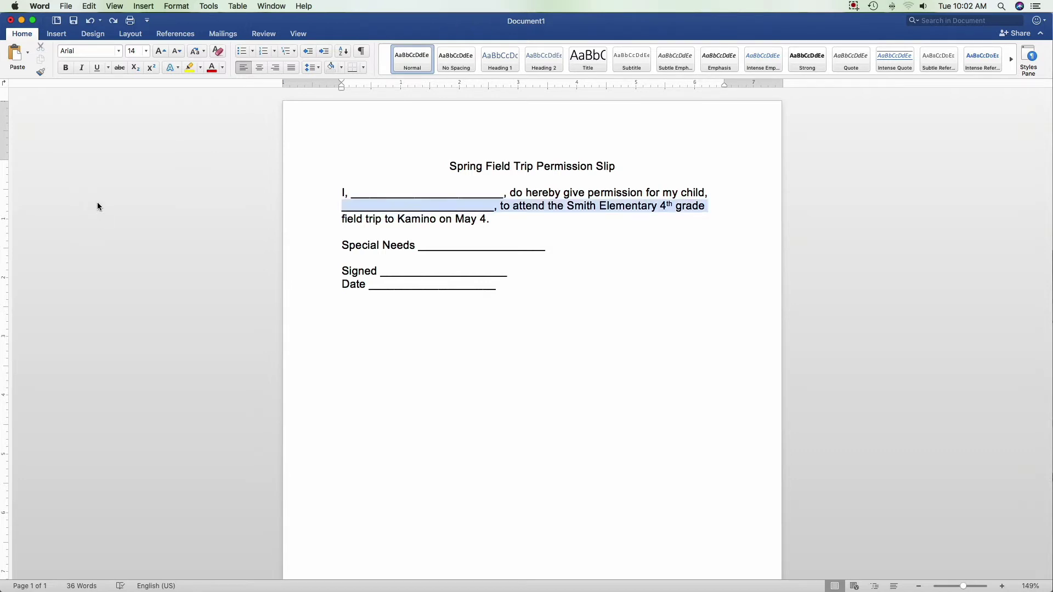
left_click(41, 6)
left_click(44, 20)
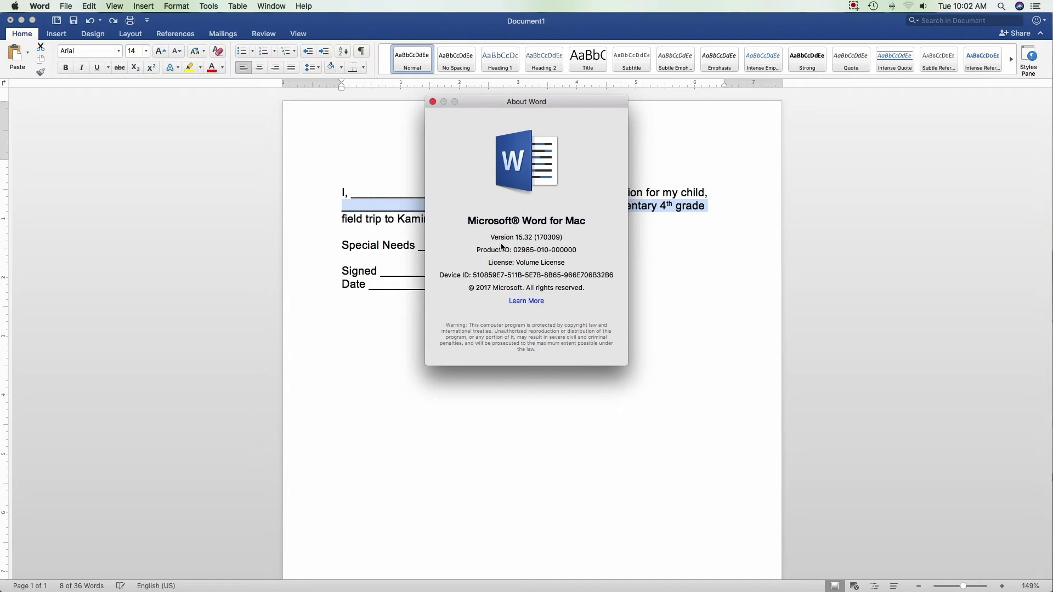
left_click(433, 102)
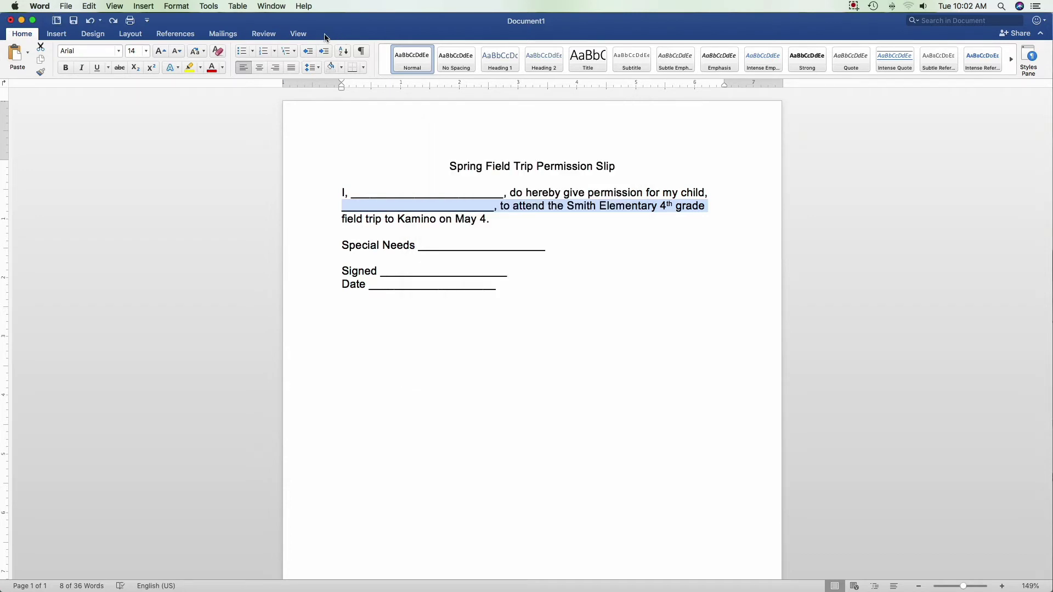
Step: Enable Show developer tab in the View preferences and close Preferences
left_click(52, 6)
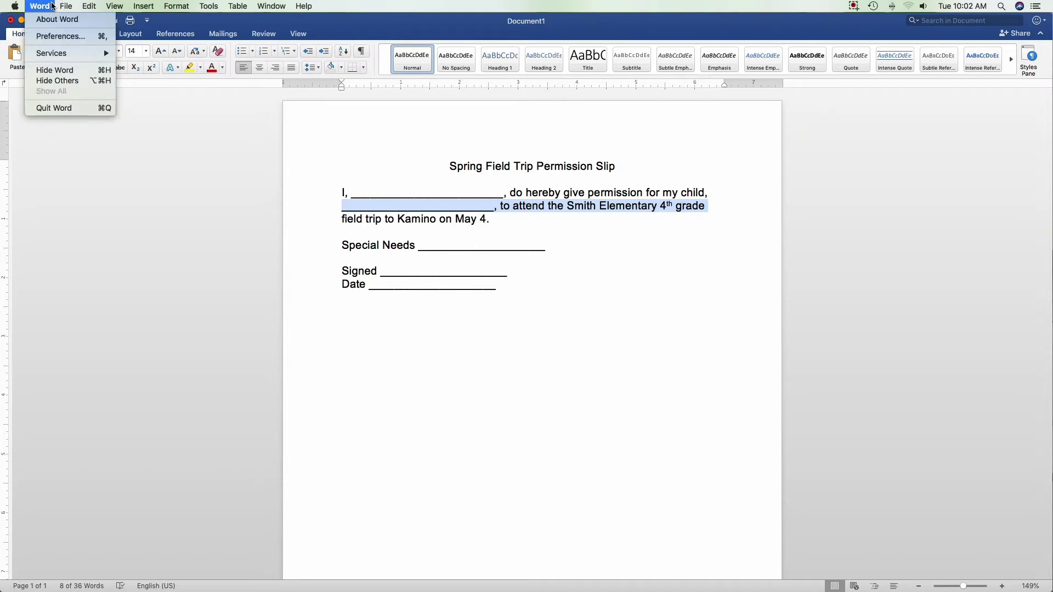
left_click(57, 37)
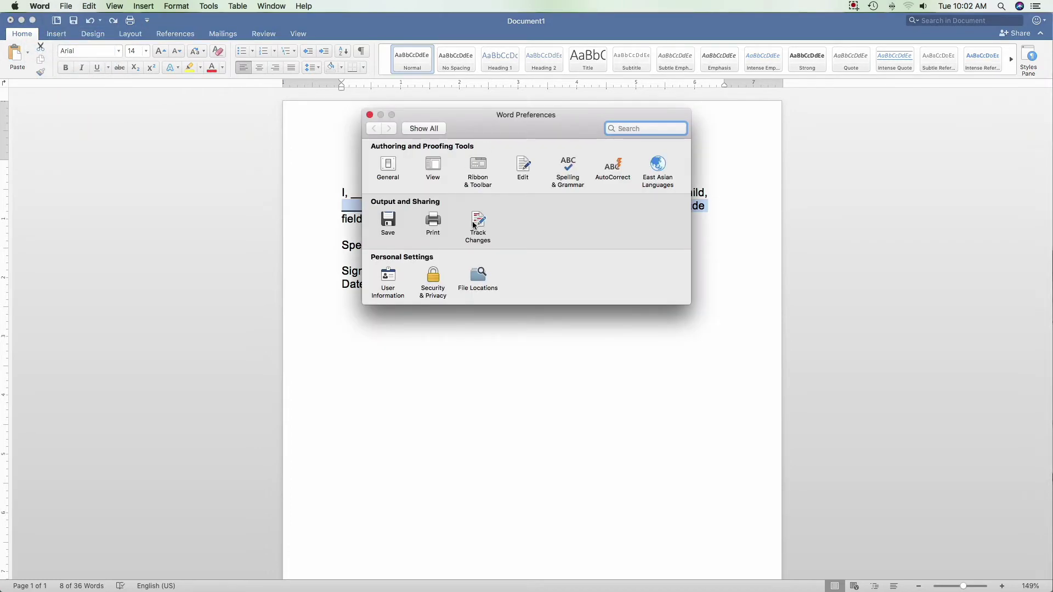
left_click(436, 169)
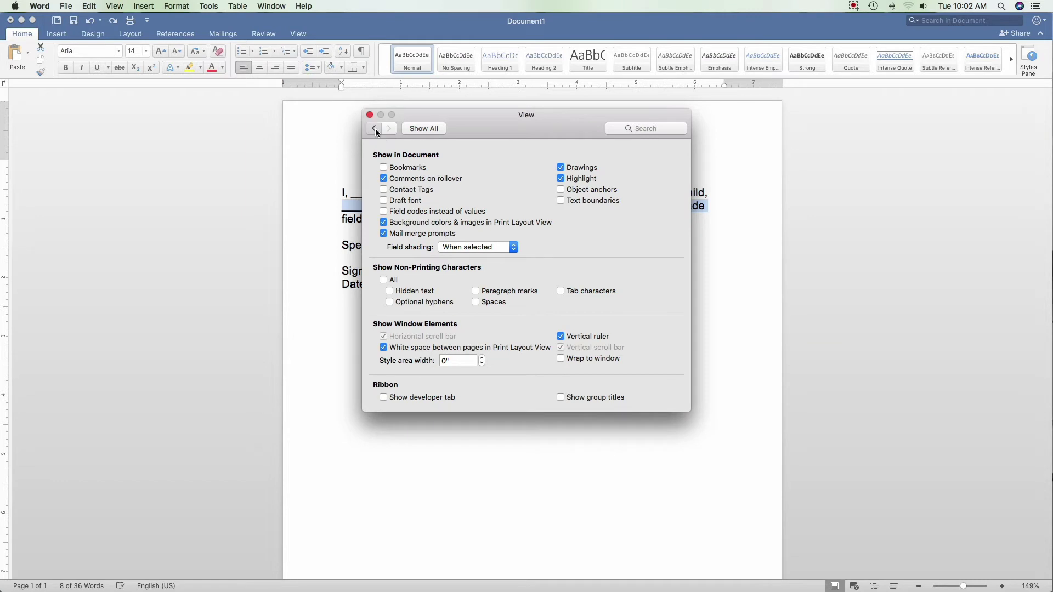
left_click(375, 128)
left_click(436, 169)
left_click(369, 116)
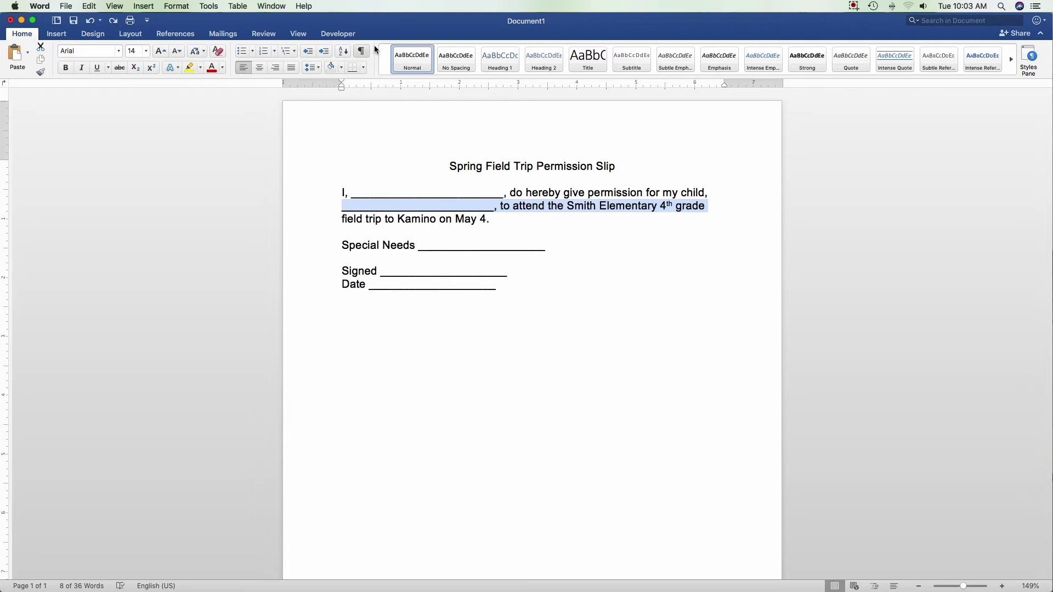
Step: Replace the underscores after 'I,' with a Developer-tab text form field
left_click(580, 274)
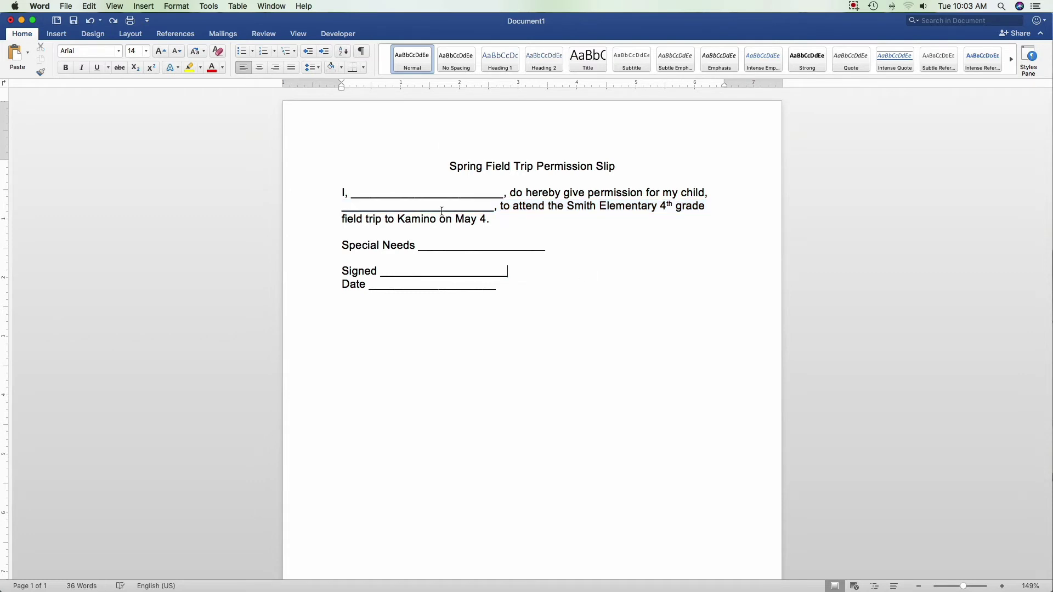
left_click_drag(504, 193, 350, 198)
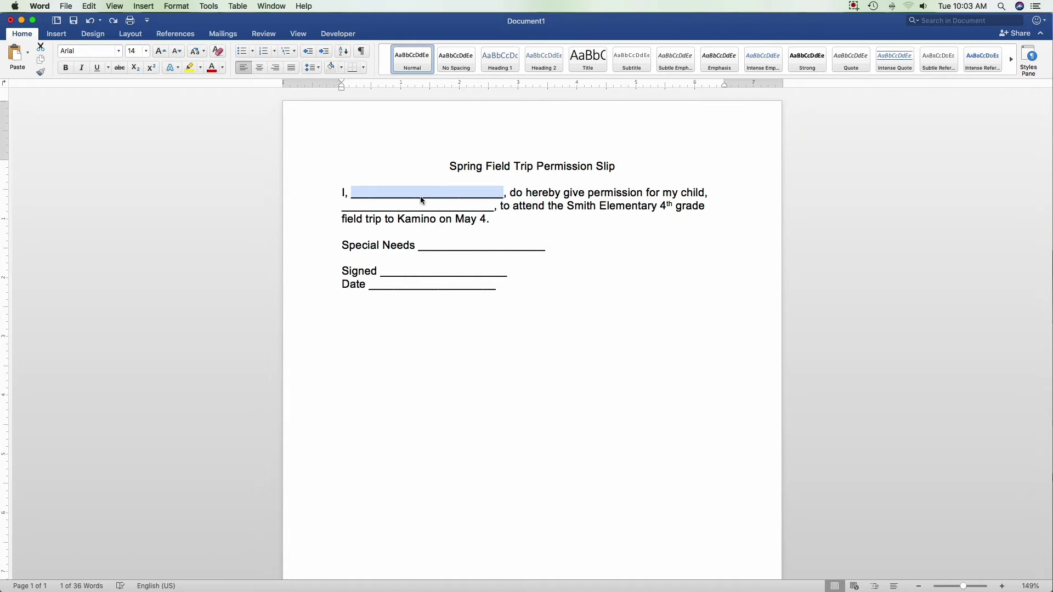
left_click(334, 36)
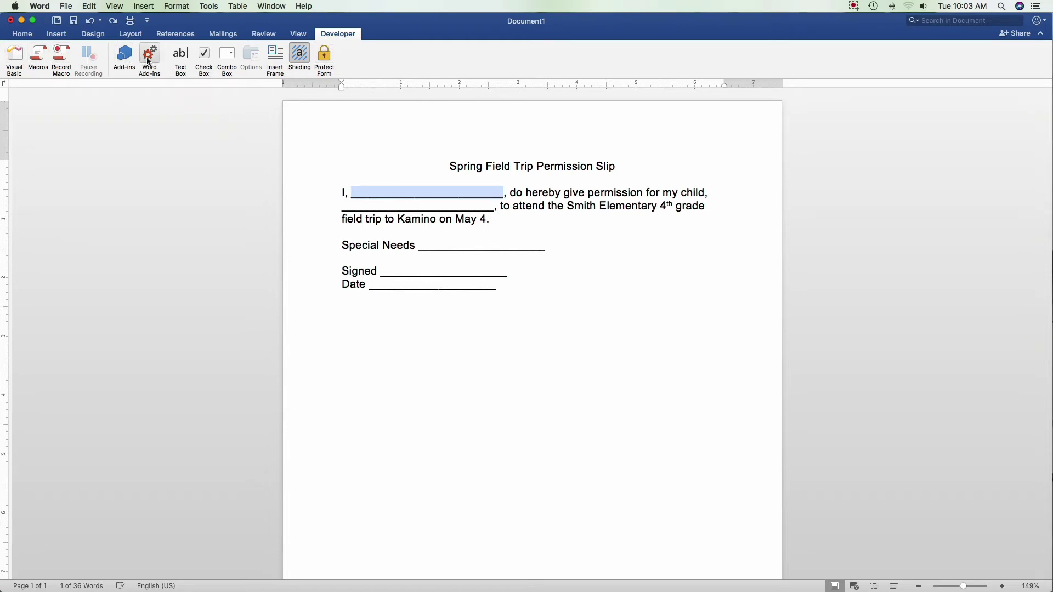
left_click(181, 59)
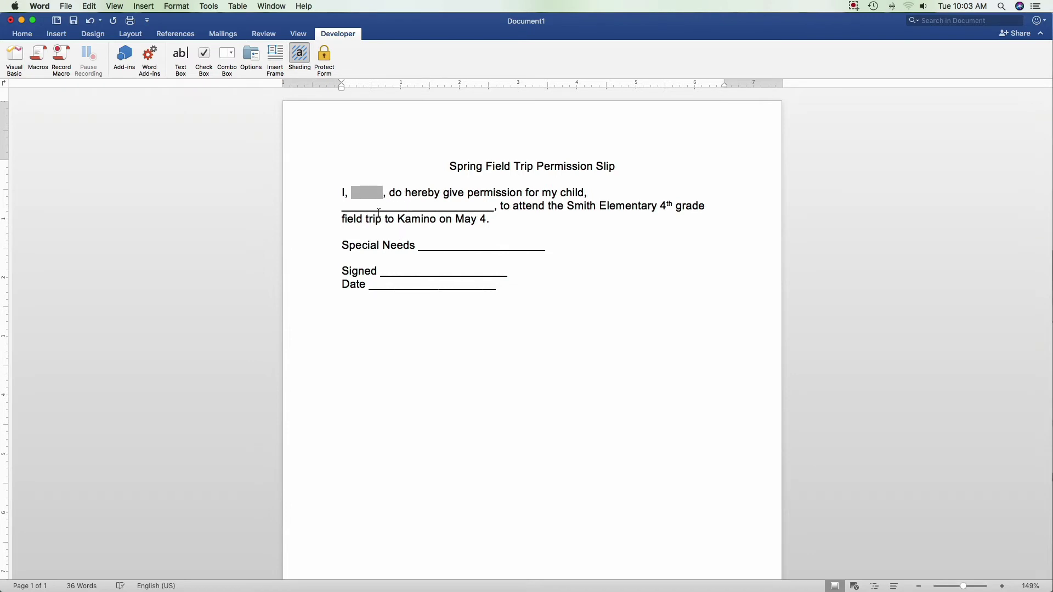
Step: Turn the child-name blank on the second line into a text form field
left_click_drag(493, 207, 375, 207)
left_click(346, 209)
left_click_drag(494, 207, 343, 207)
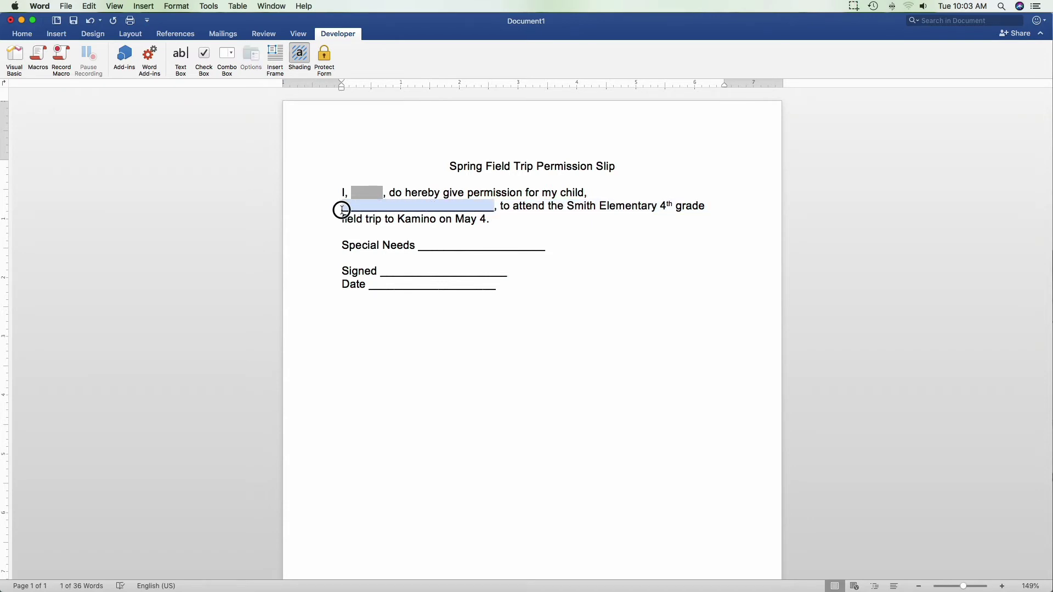
left_click(187, 59)
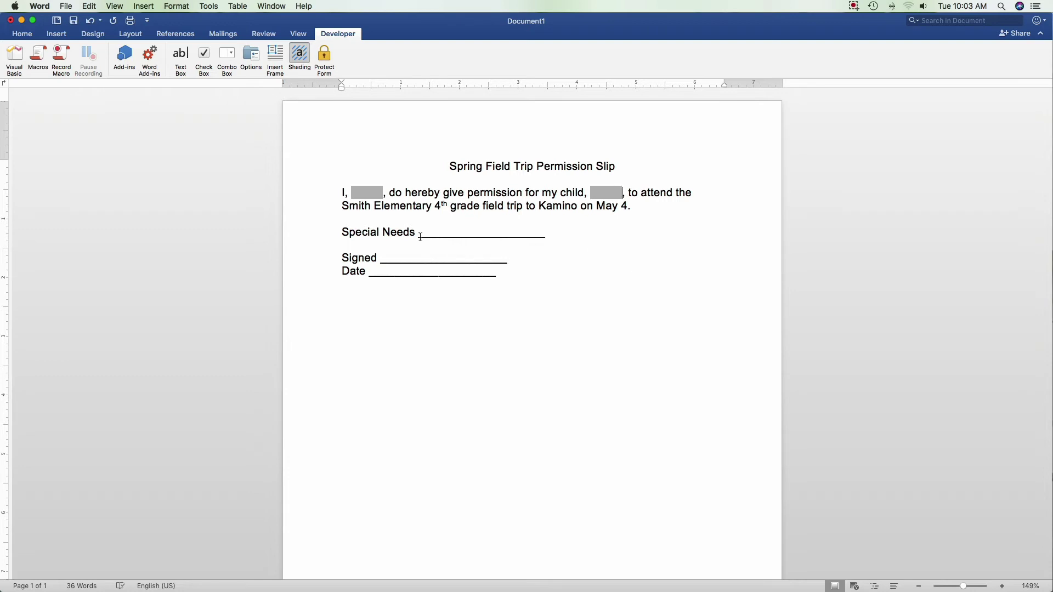
Step: Convert the Special Needs, Signed and Date blanks into text form fields
double_click(499, 234)
left_click(181, 59)
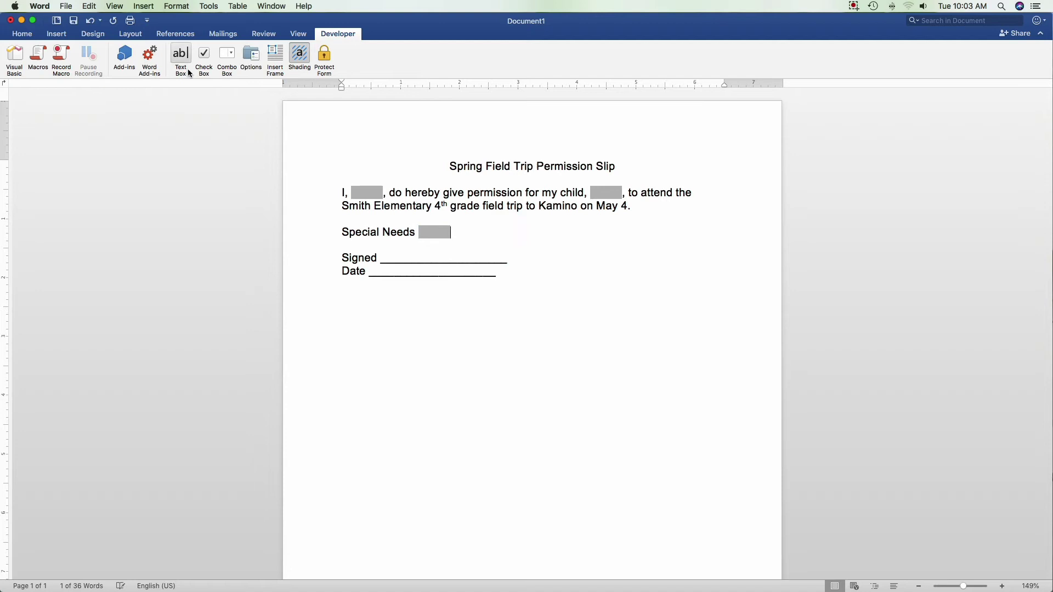
double_click(407, 259)
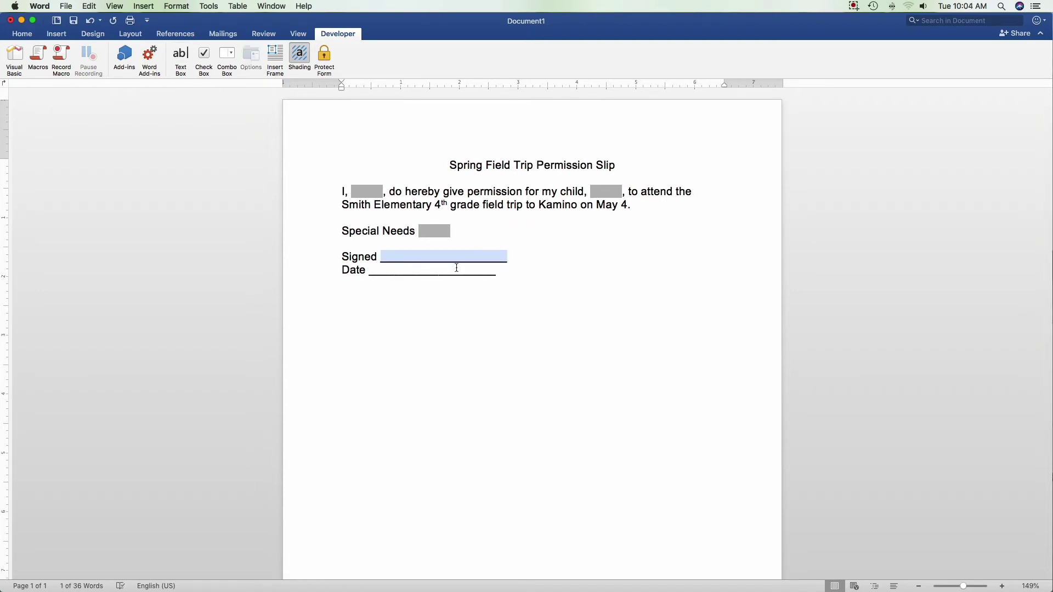
left_click(185, 55)
scroll(433, 257, "down", 1)
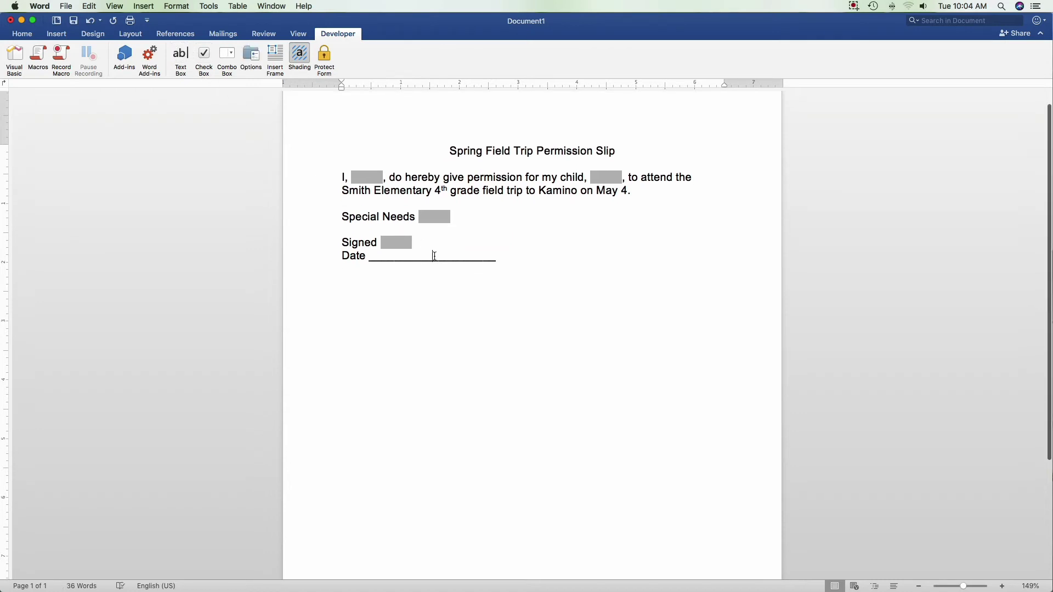
double_click(435, 256)
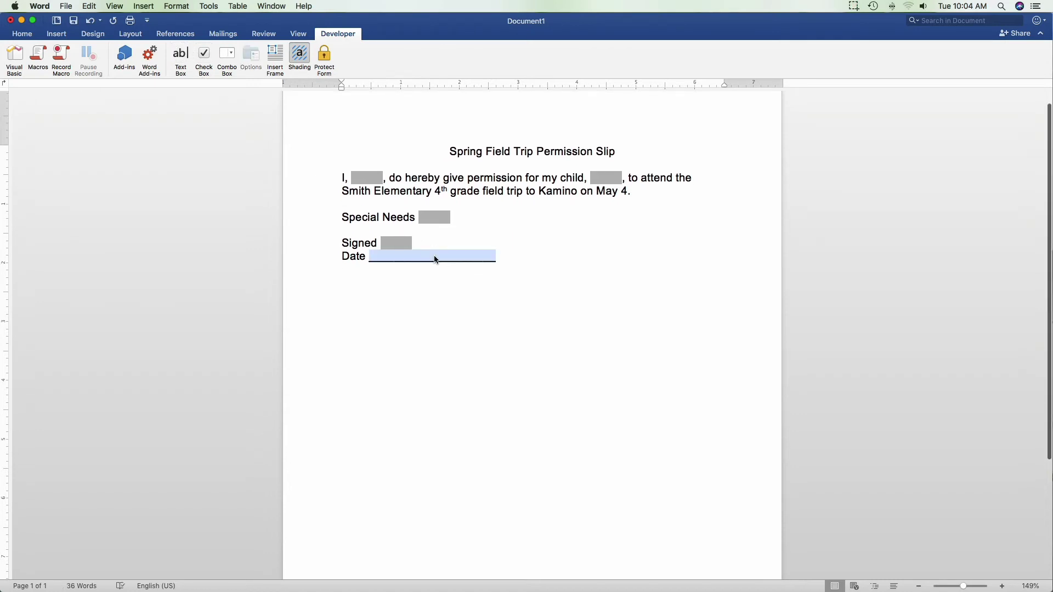
left_click(183, 58)
scroll(296, 269, "up", 1)
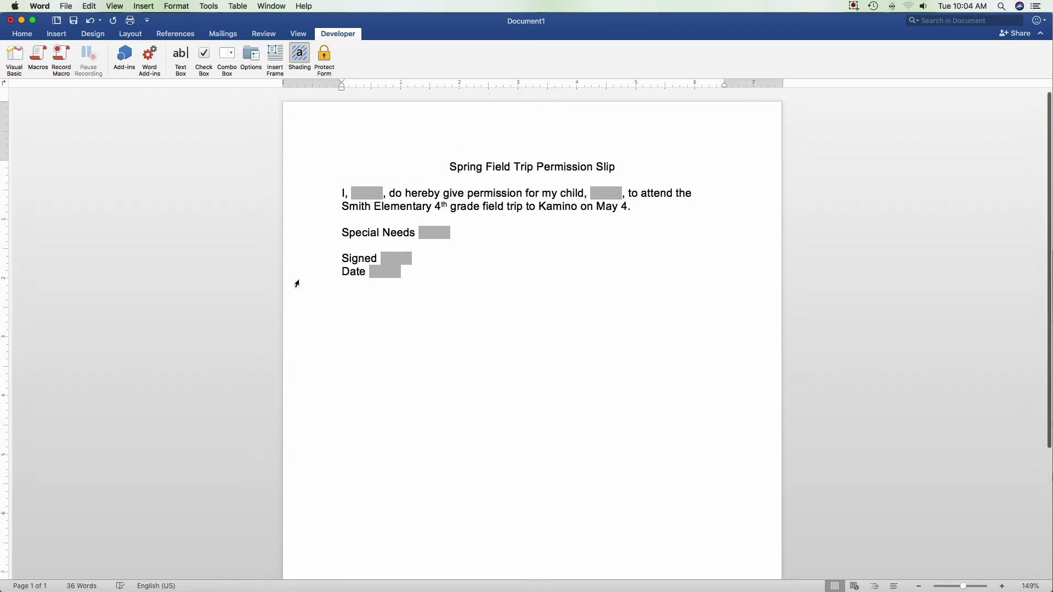
Step: Set the Date form field's maximum length to 30 characters
double_click(377, 274)
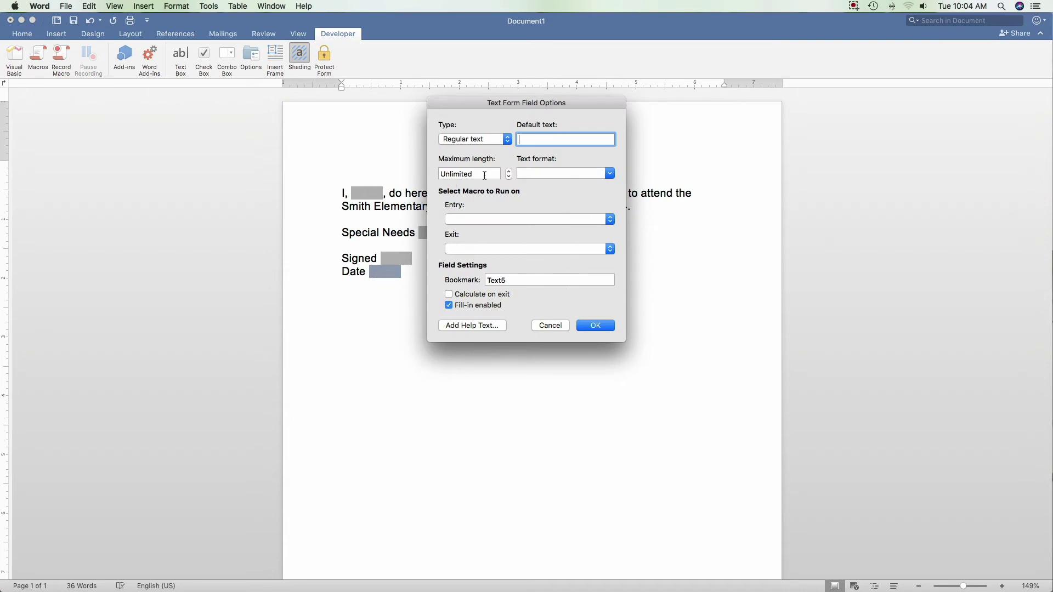
left_click(510, 173)
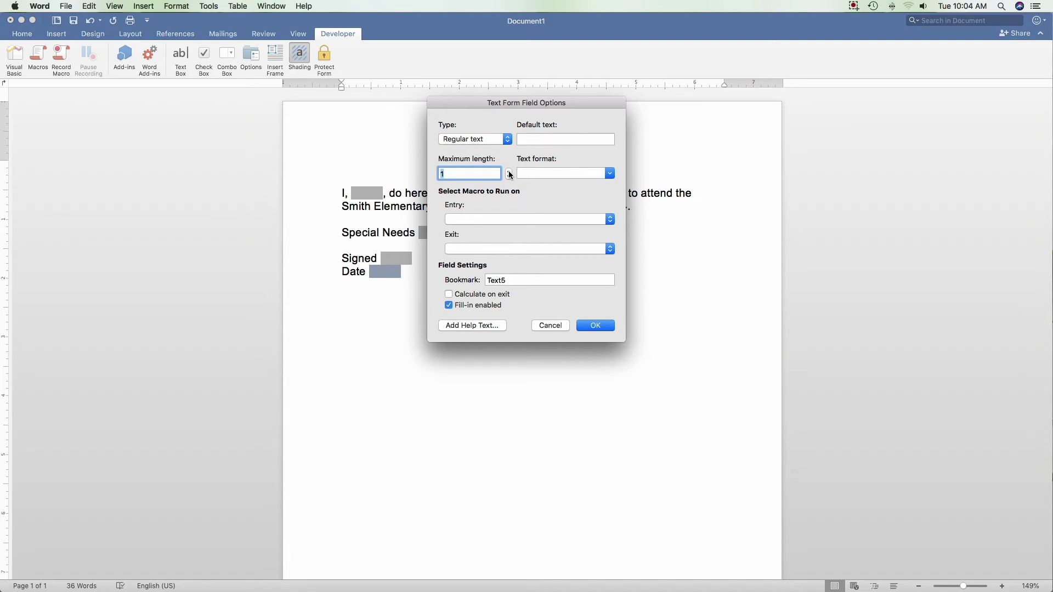
type("30")
left_click(592, 327)
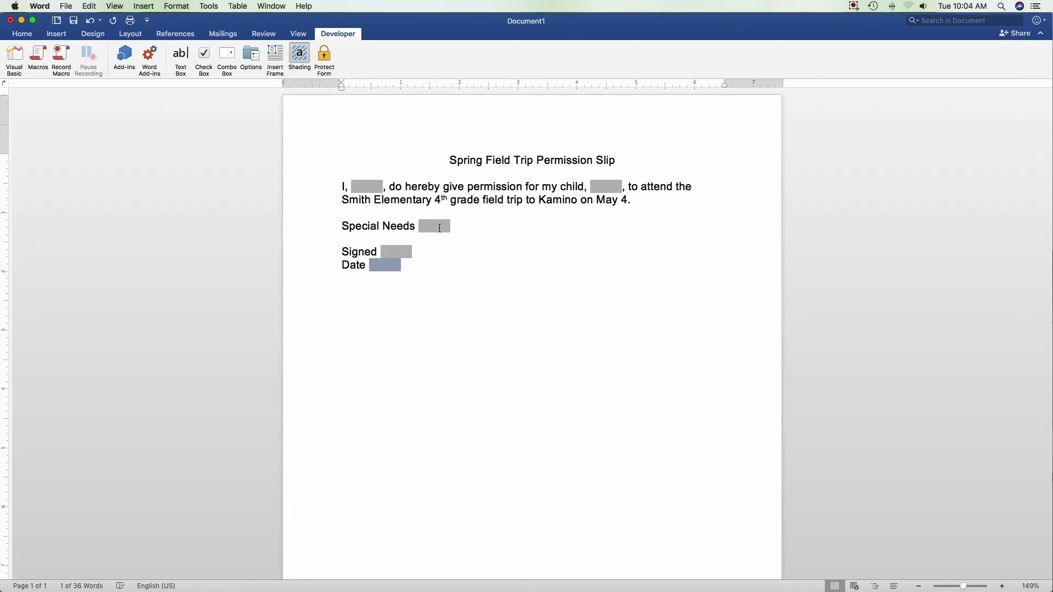
Step: Give the Special Needs field the default text 'List any special dietary needs, mediations, allergies, etc.'
left_click(440, 229)
double_click(440, 229)
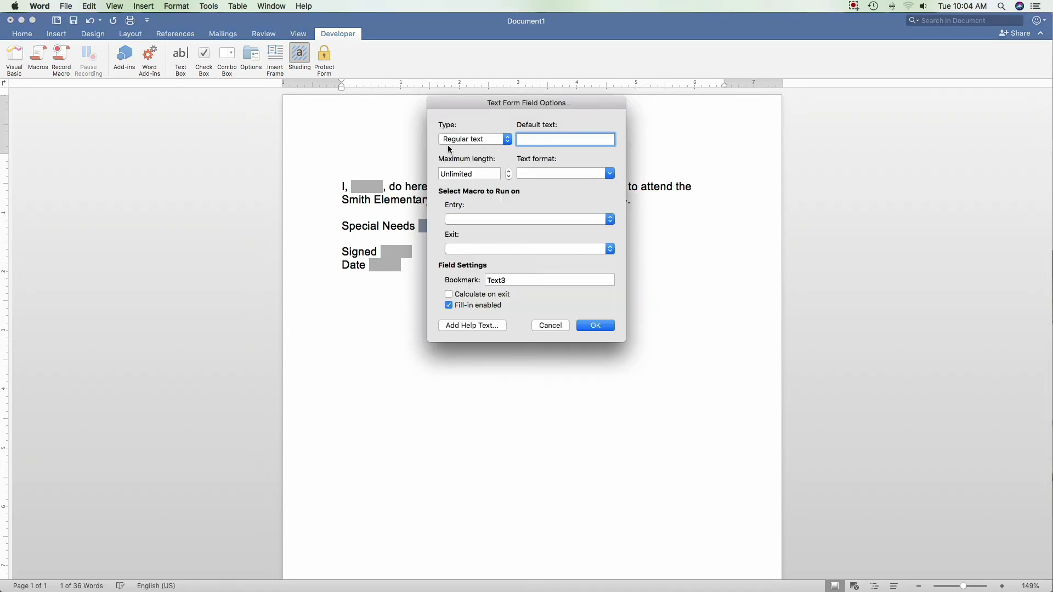
left_click(574, 139)
type("List any ")
type("special")
type(" dietary n")
type("eeds, media")
type("tions, aller")
type("gies, etc.")
left_click(597, 325)
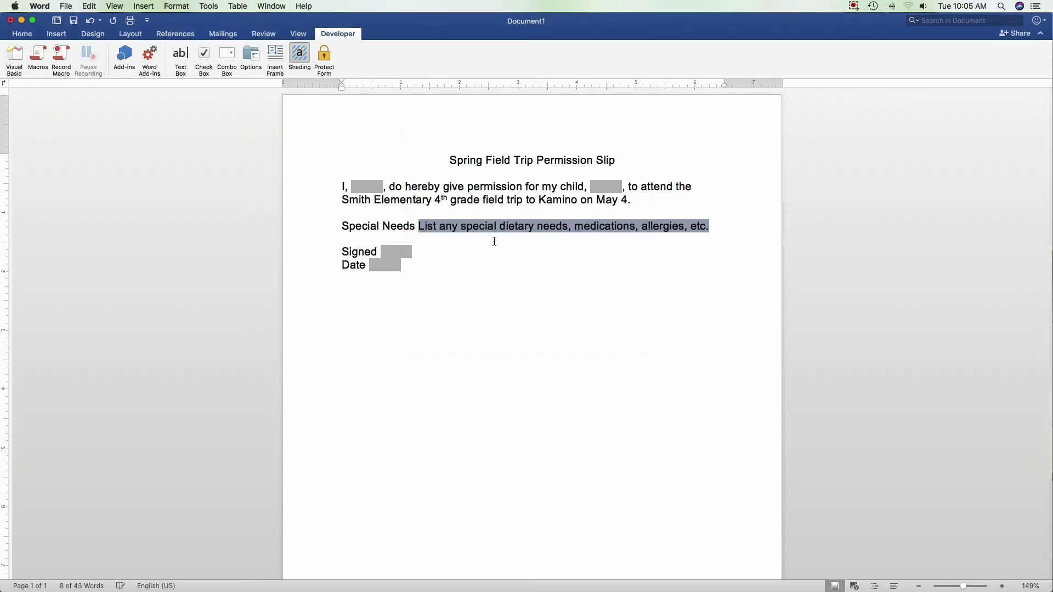
left_click(469, 263)
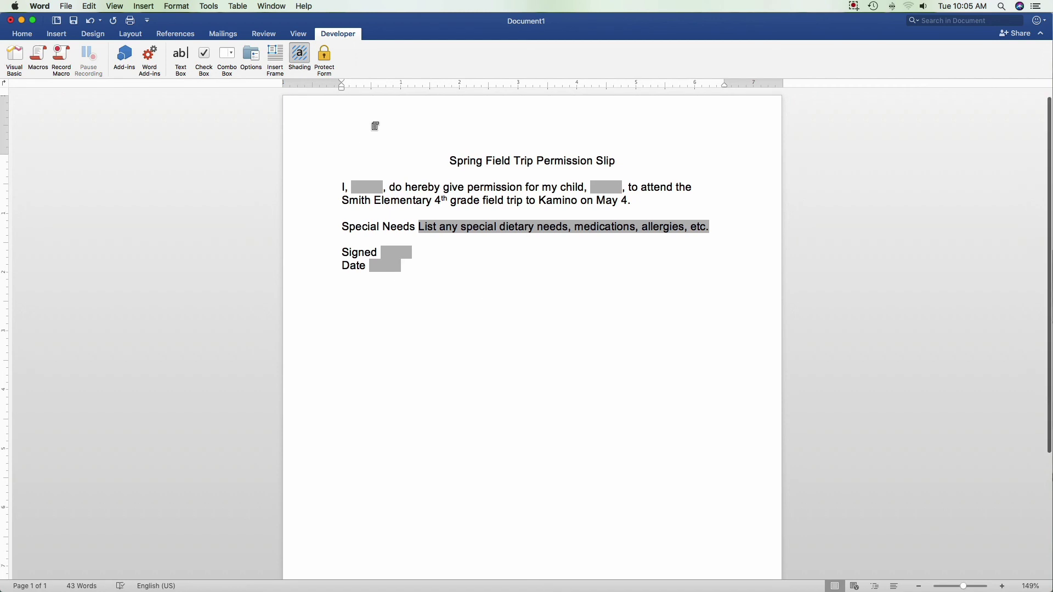
Step: Protect the form and save it to Documents as a Word .docx file
left_click(329, 61)
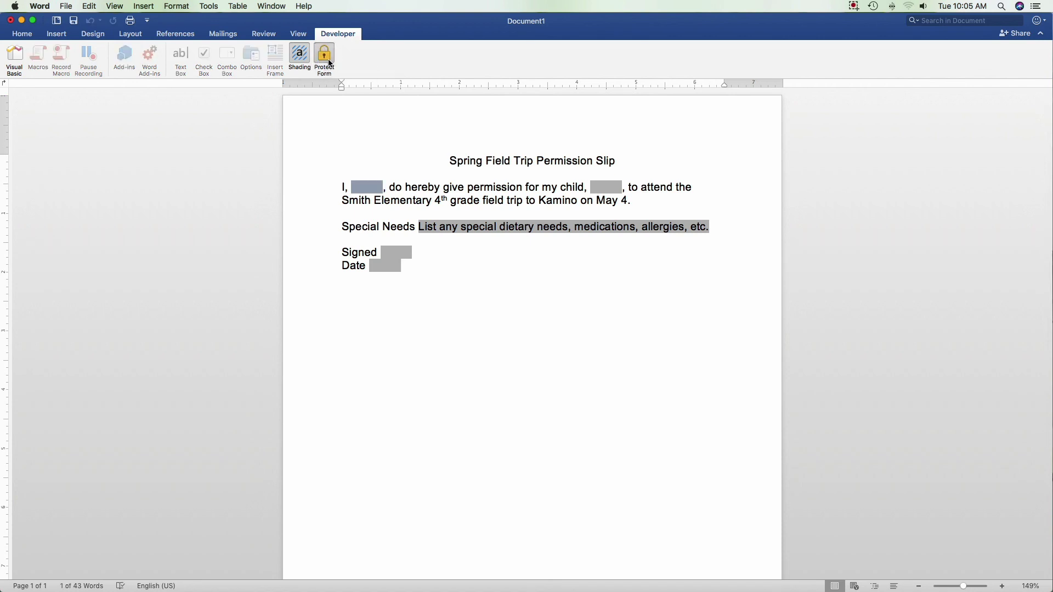
left_click(65, 5)
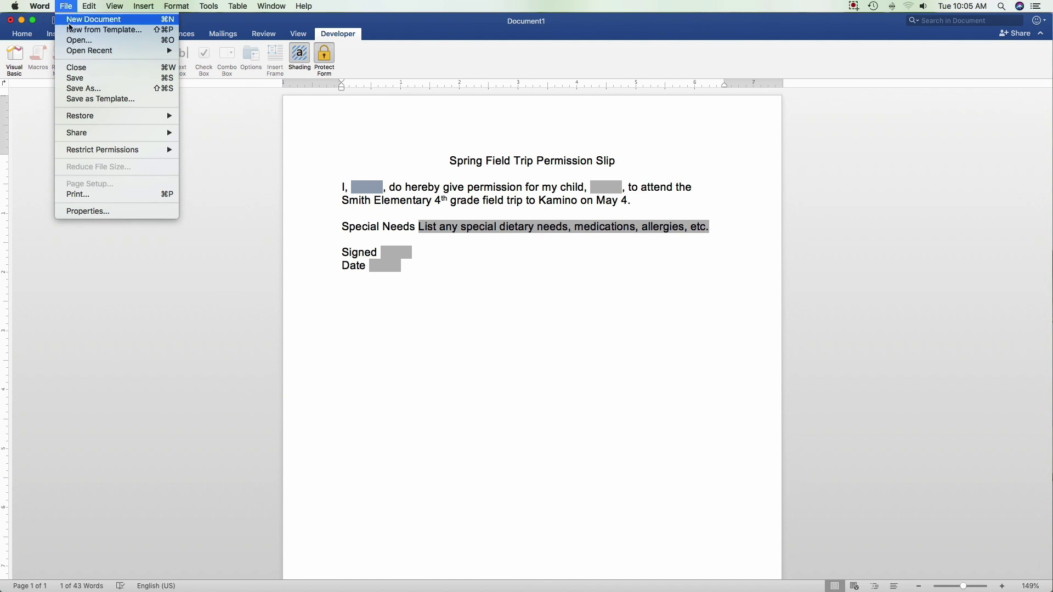
left_click(94, 78)
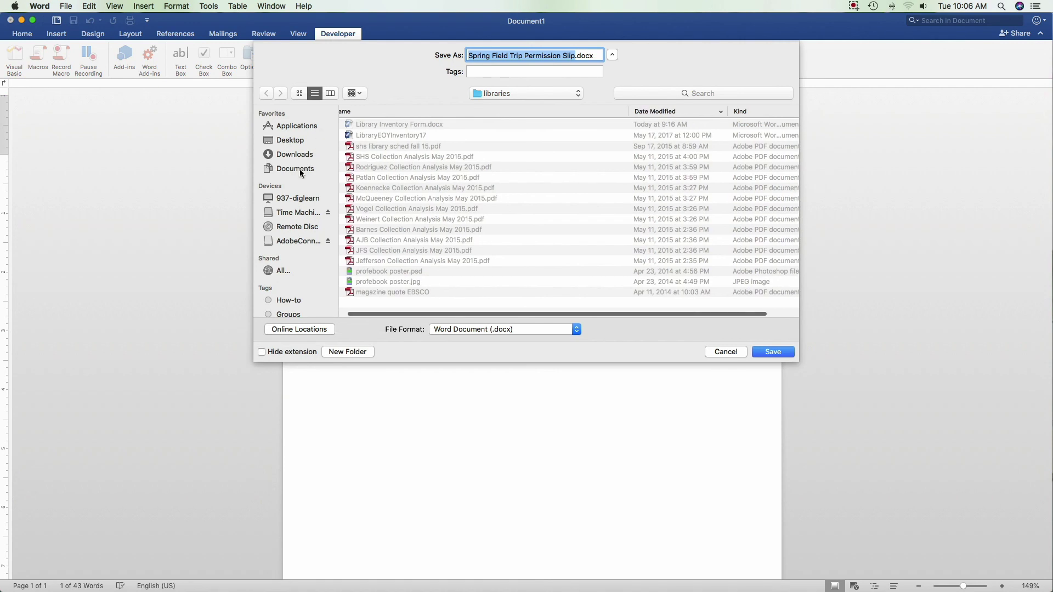
scroll(293, 159, "down", 1)
left_click(293, 163)
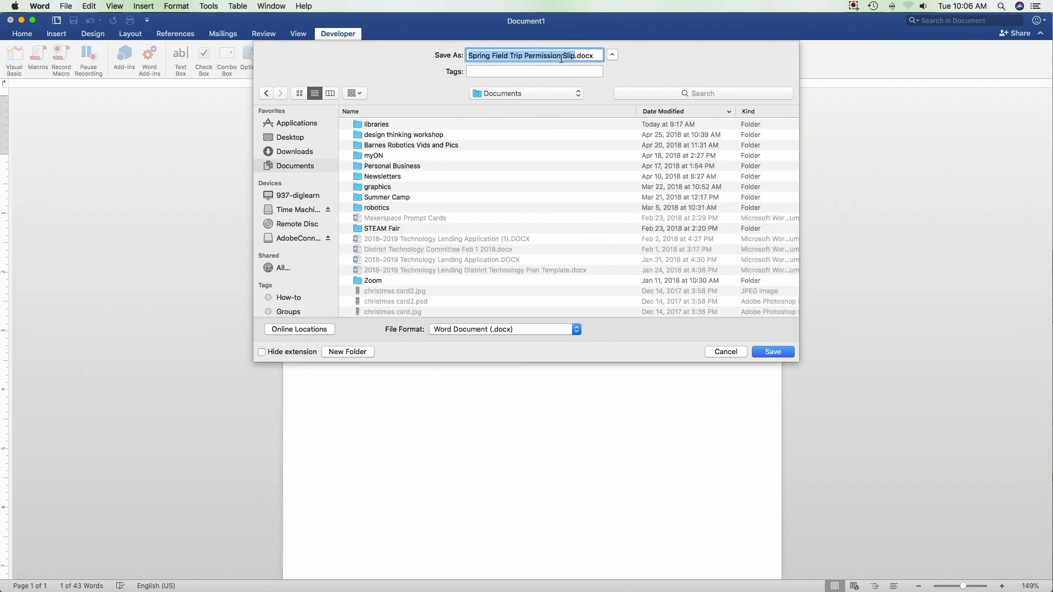
left_click(780, 355)
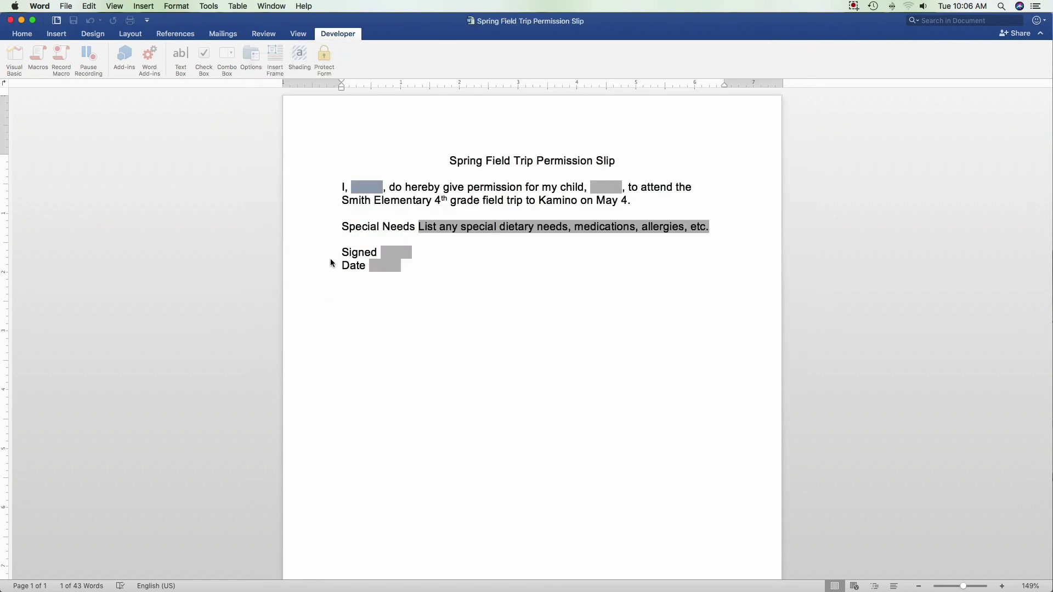